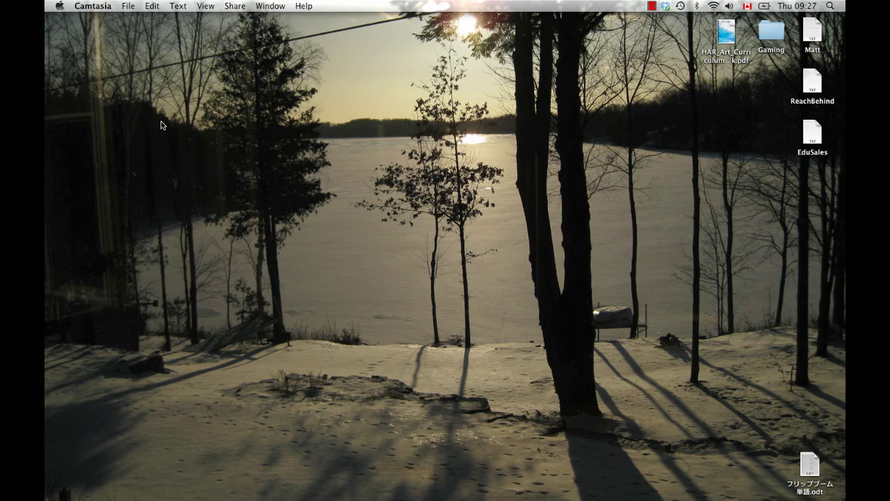
# Open the Apple menu from the Finder desktop
pyautogui.click(60, 7)
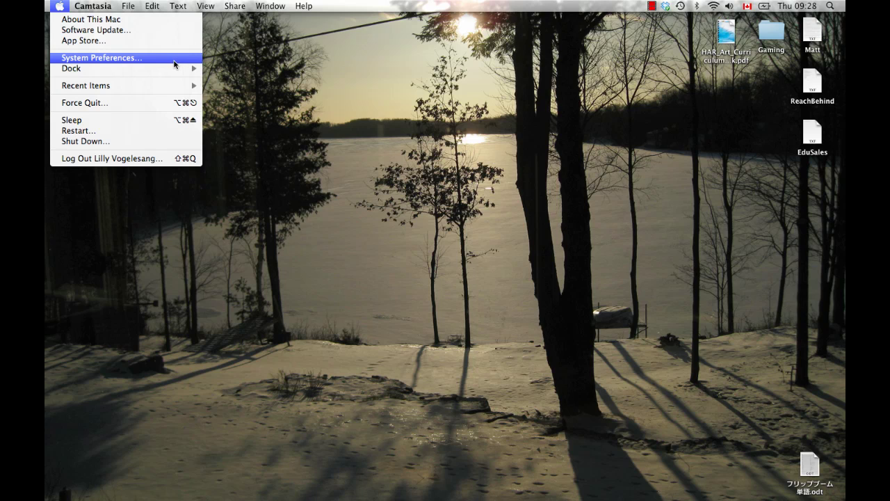
# Search Google for 'wacom' in a new Firefox tab
pyautogui.click(264, 121)
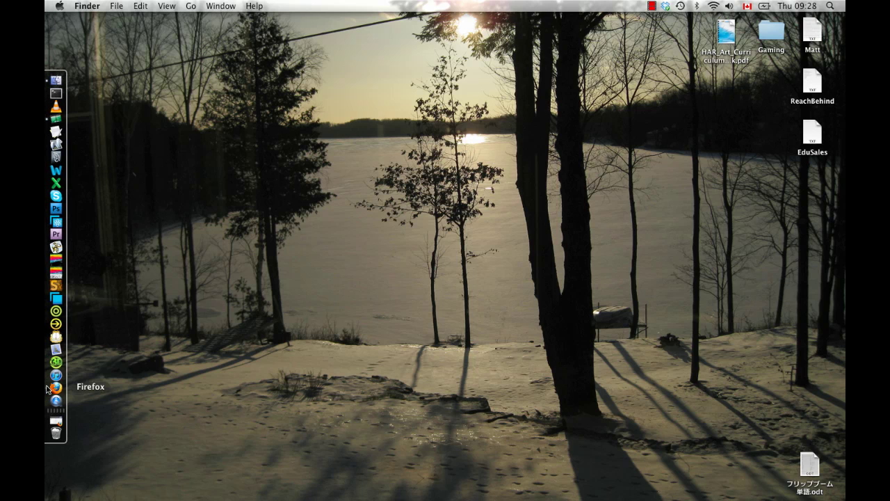
pyautogui.click(54, 385)
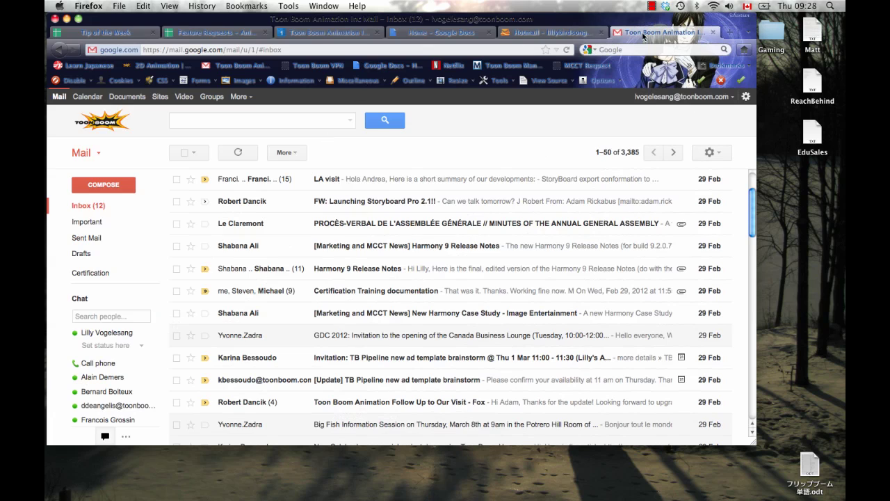
pyautogui.click(729, 33)
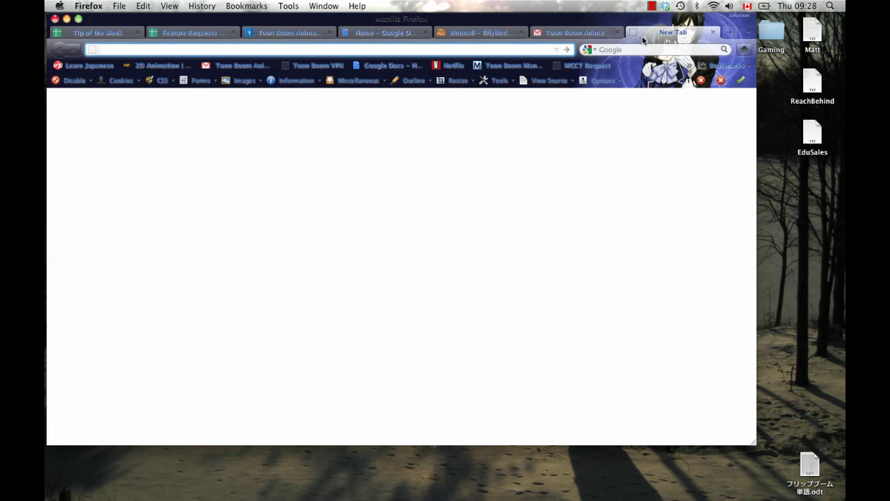
pyautogui.click(605, 49)
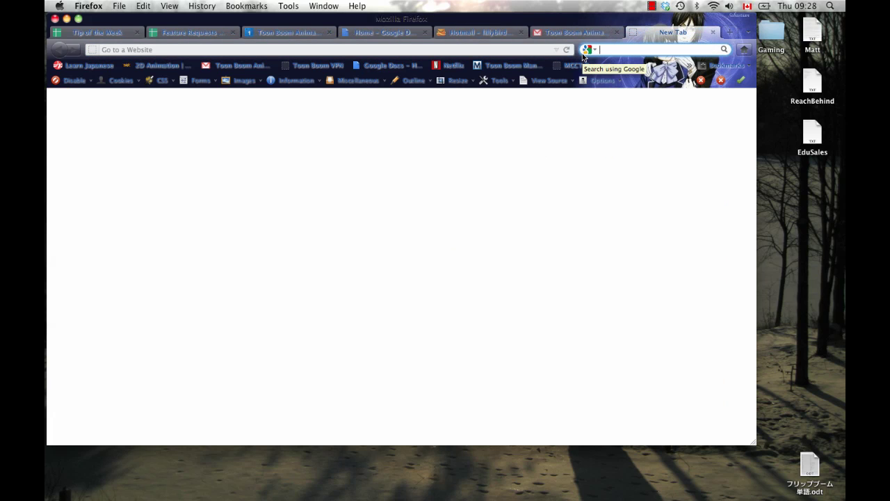
pyautogui.write('wacom')
pyautogui.press('Return')
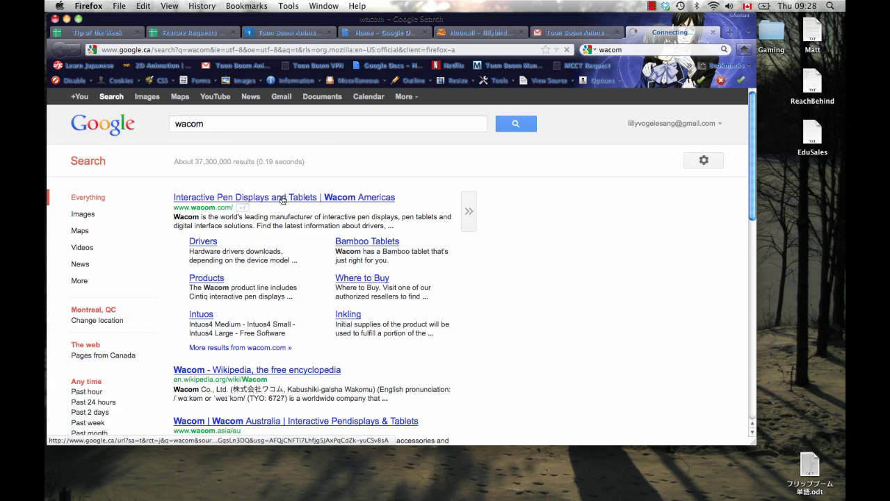
# Open the Wacom Americas site and go to its Product Drivers page
pyautogui.click(306, 198)
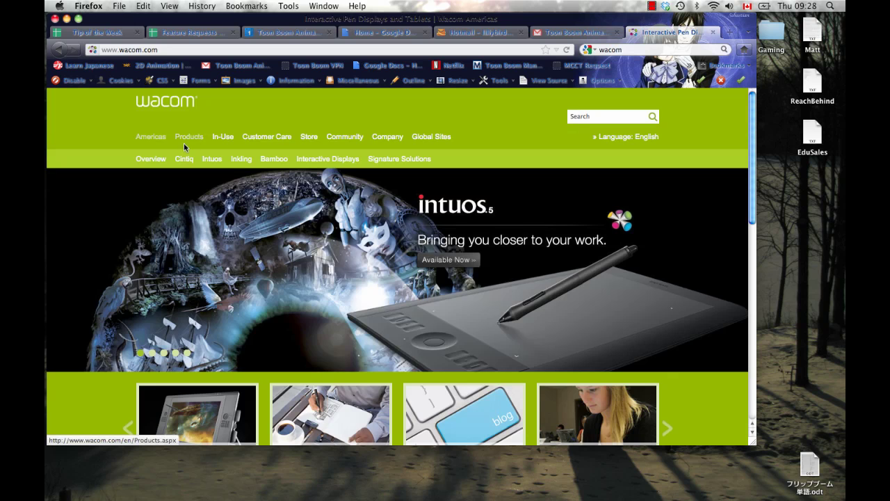
pyautogui.moveTo(292, 142)
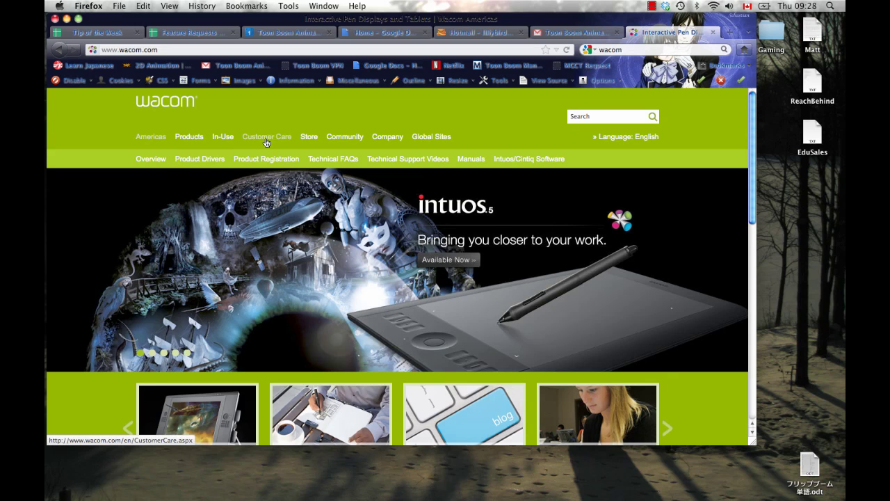
pyautogui.click(210, 162)
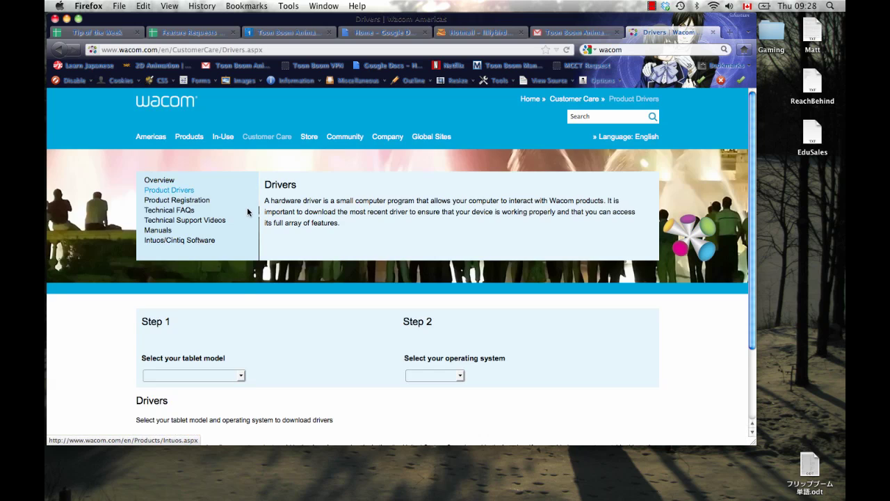
# Filter the driver list for the Intuos4 tablet on Mac OS X
pyautogui.click(241, 375)
pyautogui.click(240, 375)
pyautogui.scroll(-8, 195, 313)
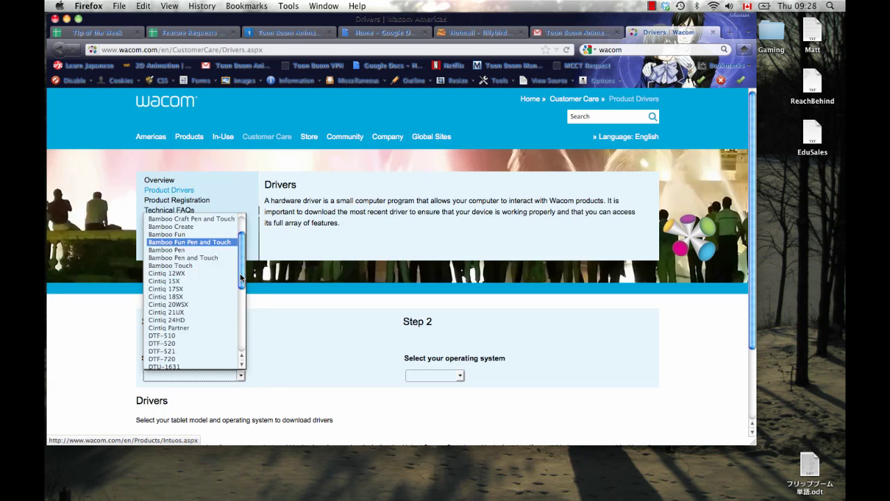
pyautogui.click(196, 325)
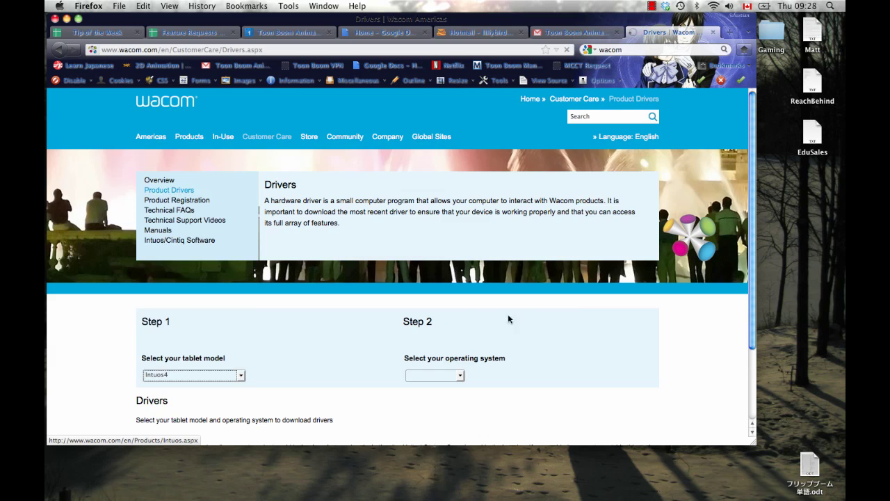
pyautogui.scroll(-3, 737, 263)
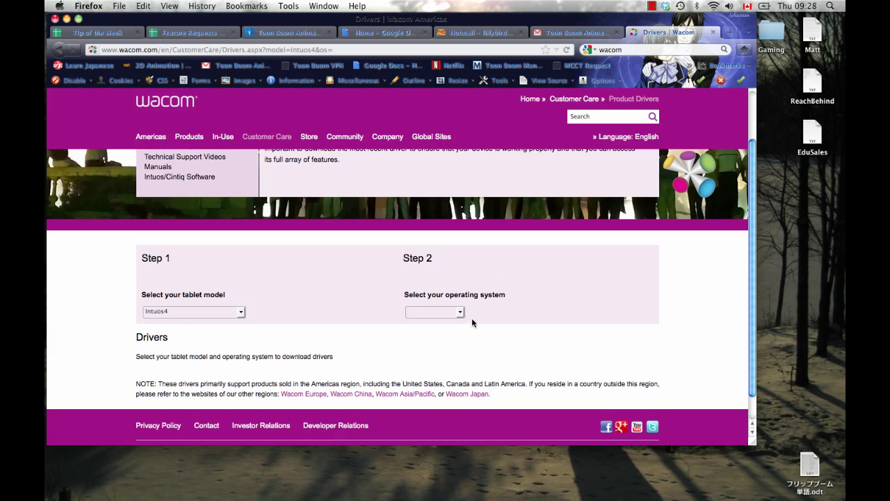
pyautogui.click(460, 311)
pyautogui.click(446, 328)
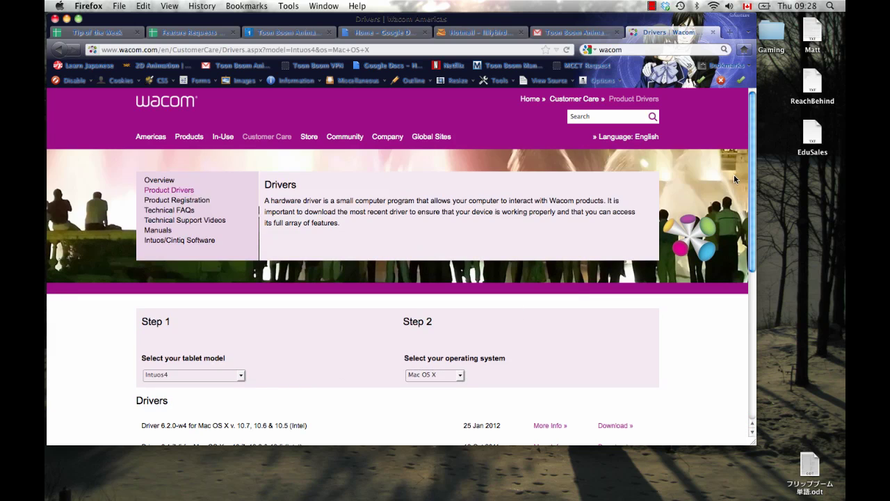
# Download and save the newest driver, WacomTablet_6.2.0w4.dmg
pyautogui.moveTo(751, 178); pyautogui.dragTo(738, 232)
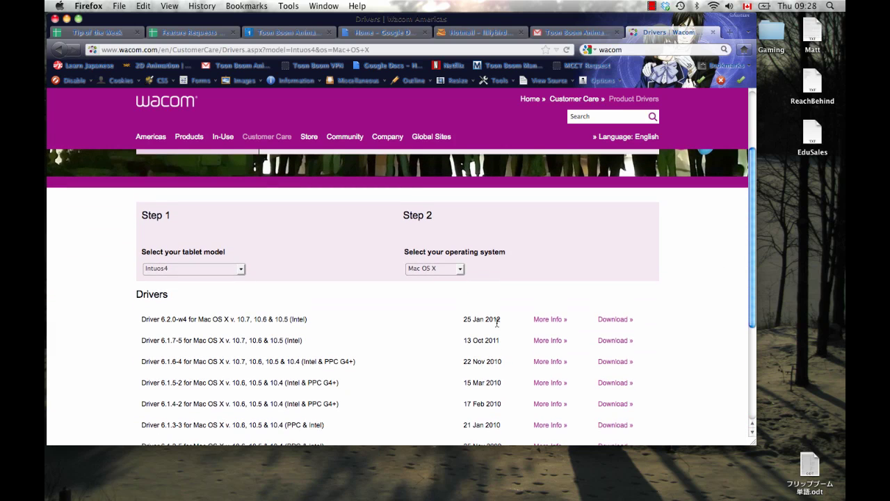
pyautogui.click(619, 321)
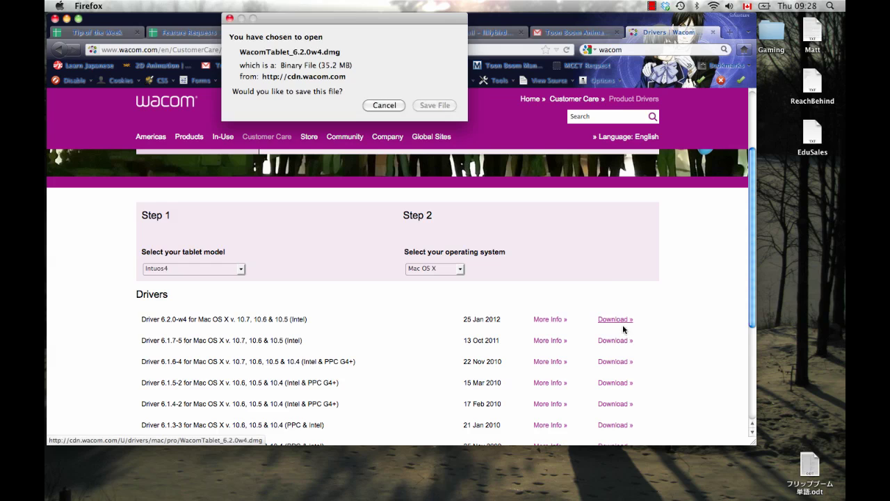
pyautogui.click(436, 105)
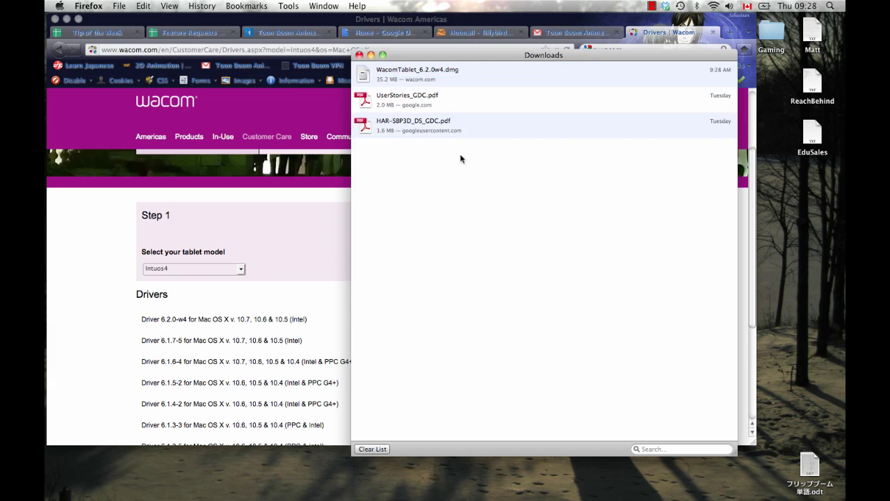
# Mount the WacomTablet disk image and launch Install Wacom Tablet.pkg
pyautogui.doubleClick(434, 77)
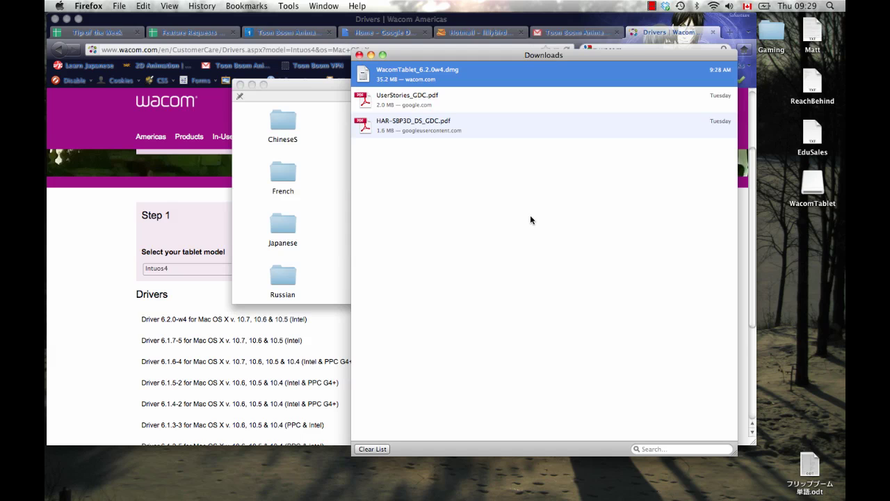
pyautogui.click(345, 171)
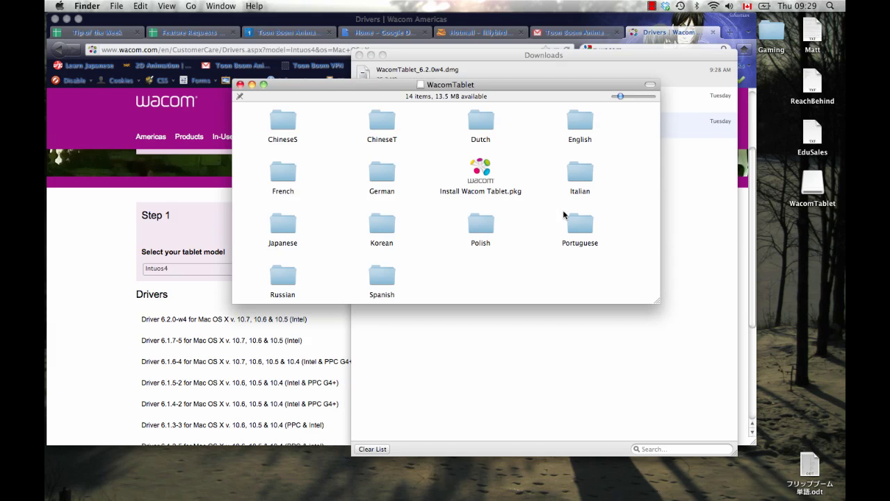
pyautogui.click(485, 171)
pyautogui.doubleClick(484, 172)
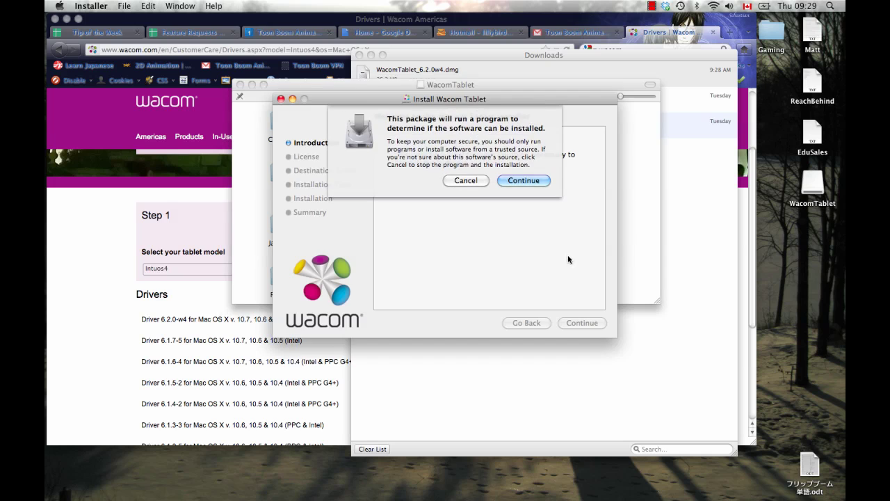
# Accept the license and install onto Macintosh HD, confirming with the account password
pyautogui.click(530, 182)
pyautogui.click(590, 324)
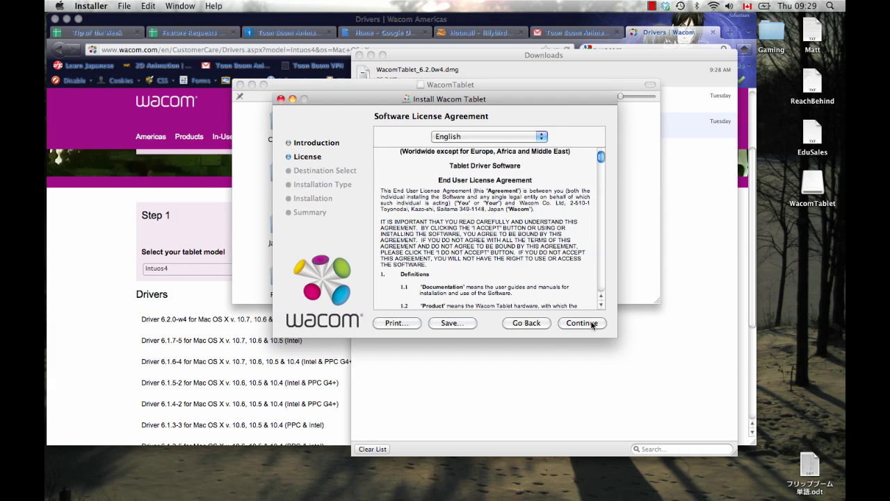
pyautogui.click(590, 324)
pyautogui.press('Escape')
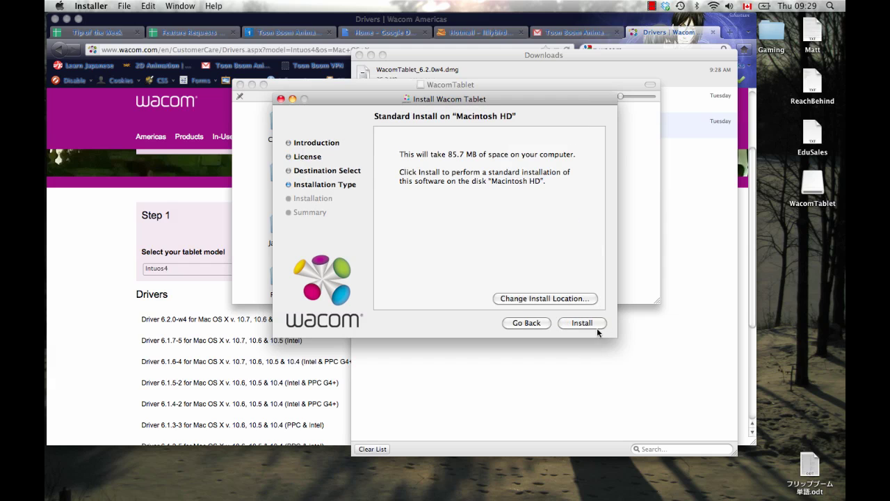
pyautogui.click(588, 324)
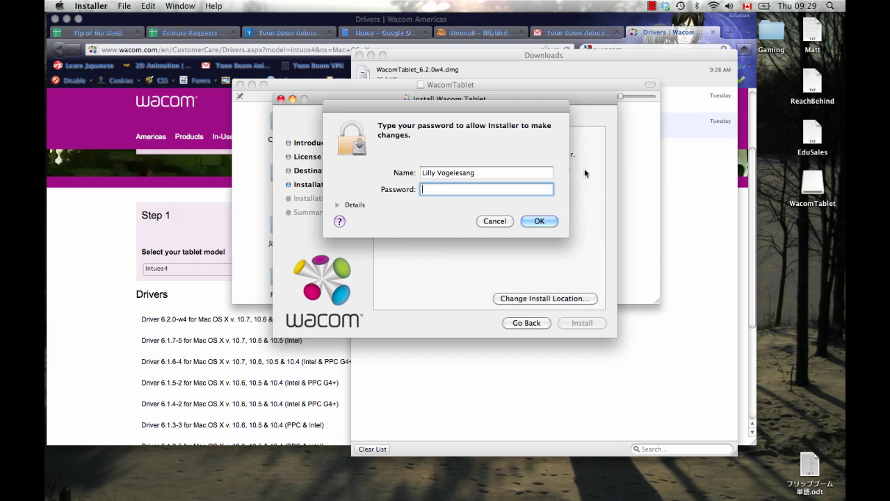
pyautogui.write('••••••')
pyautogui.press('Return')
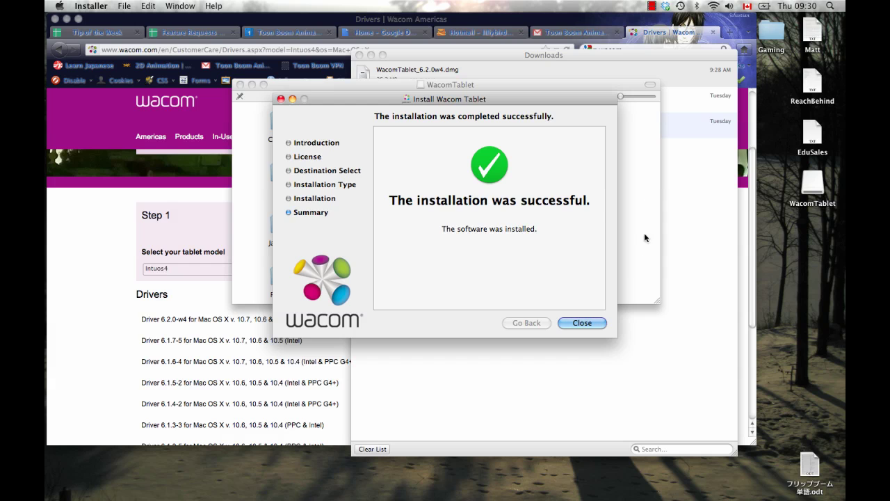
# Close the installer and WacomTablet window, minimize Firefox and Downloads, then open the Apple menu
pyautogui.click(588, 323)
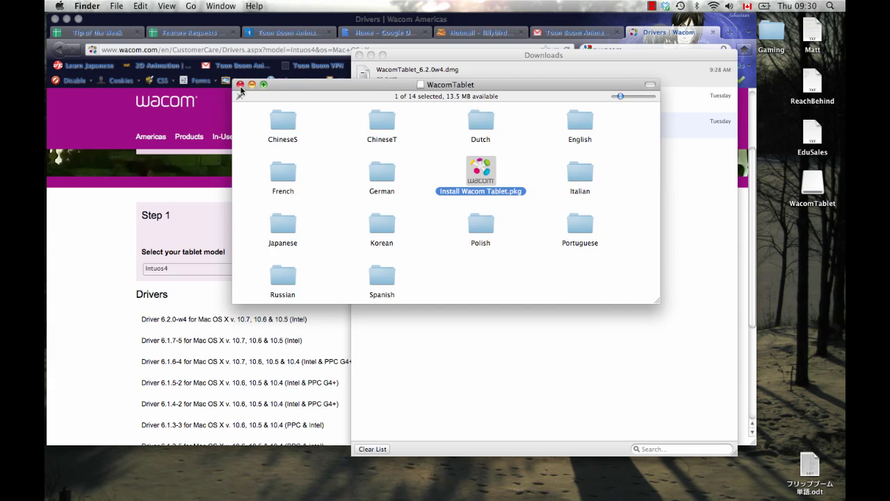
pyautogui.click(239, 85)
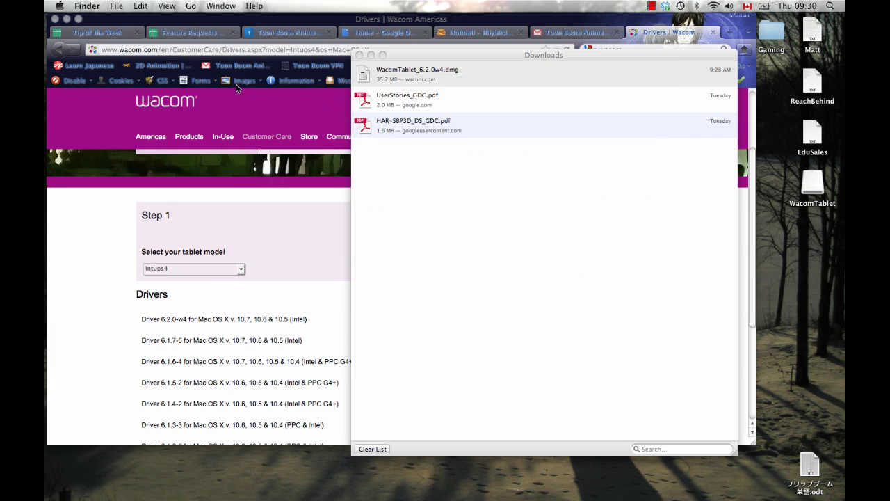
pyautogui.click(67, 18)
pyautogui.click(369, 55)
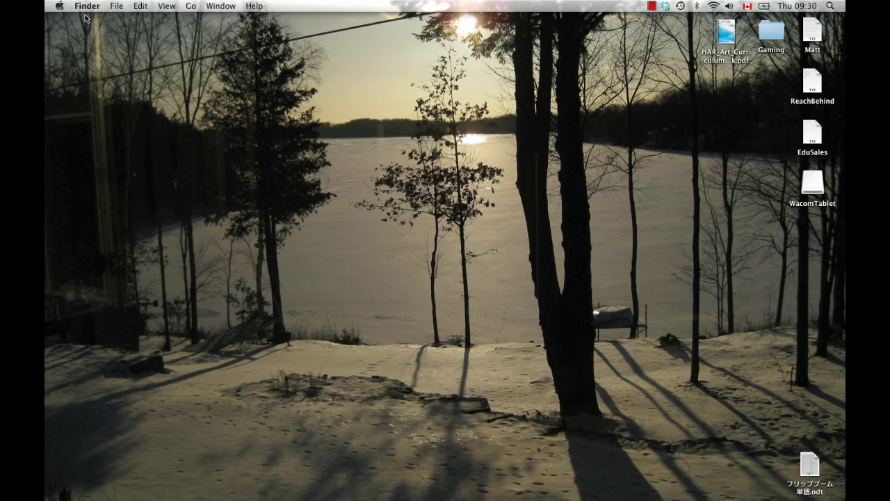
pyautogui.click(59, 7)
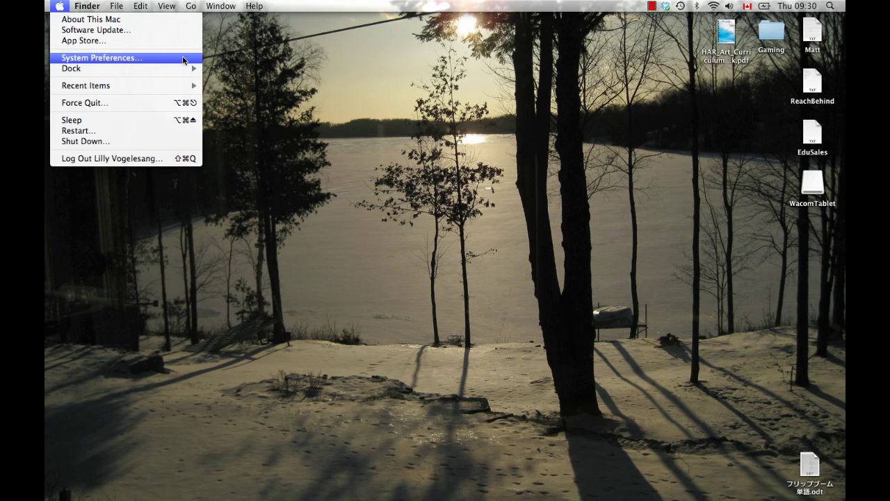
# Open System Preferences and its Wacom Tablet pane
pyautogui.click(186, 59)
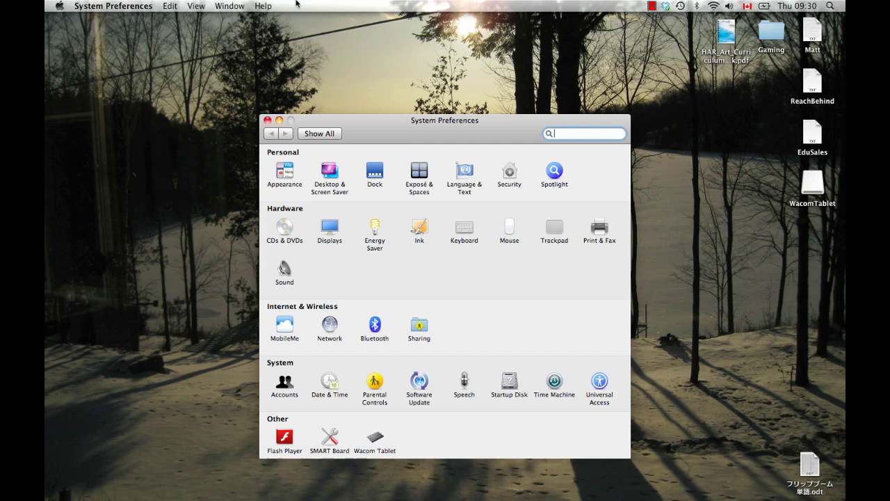
pyautogui.moveTo(494, 127); pyautogui.dragTo(481, 81)
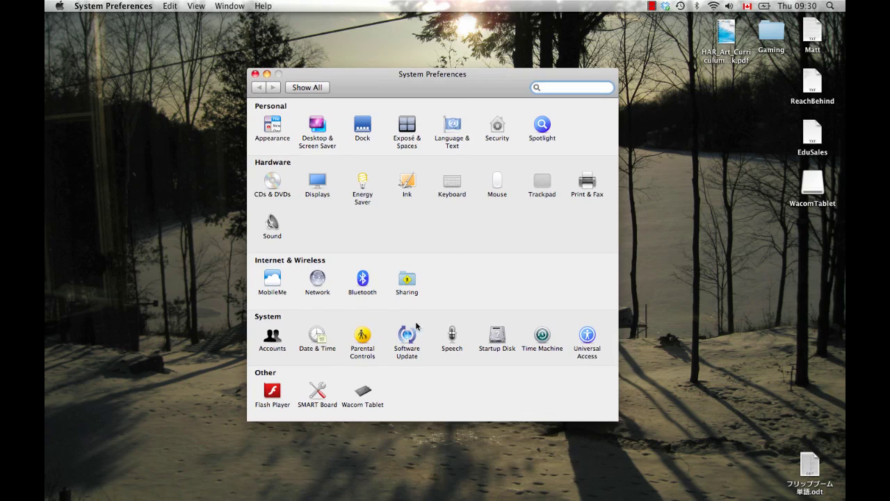
pyautogui.click(366, 393)
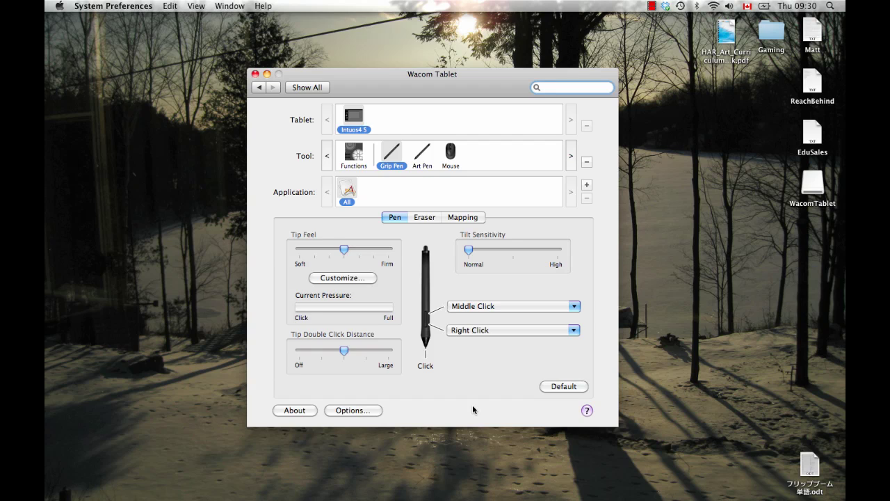
# Review the Grip Pen, Art Pen and Mouse settings and the upper pen button choices, unchanged
pyautogui.click(354, 117)
pyautogui.click(421, 153)
pyautogui.click(451, 151)
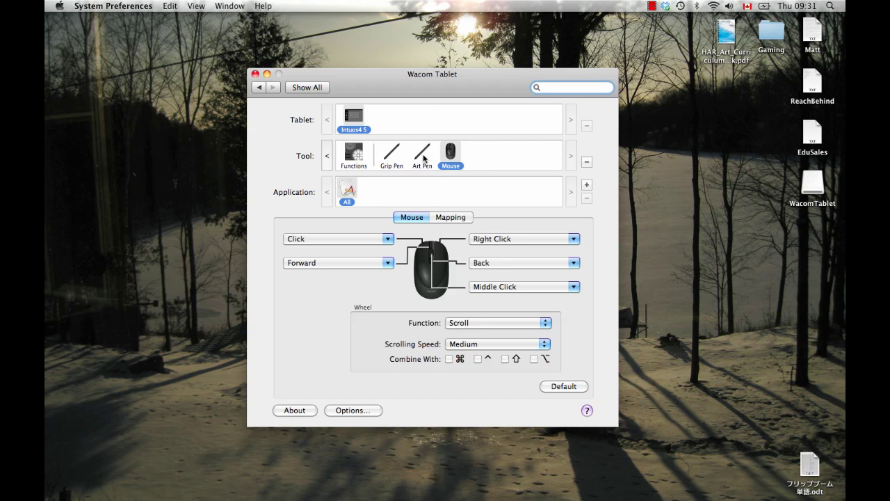
pyautogui.click(422, 154)
pyautogui.click(399, 158)
pyautogui.click(423, 158)
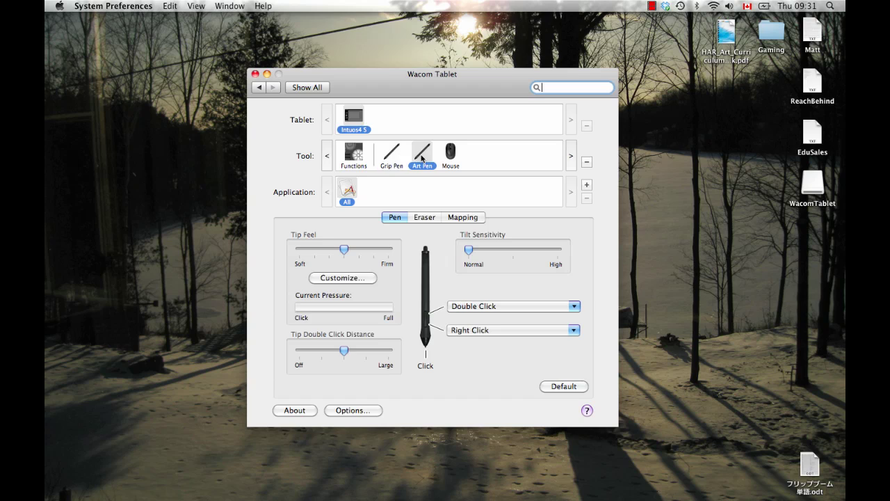
pyautogui.click(400, 159)
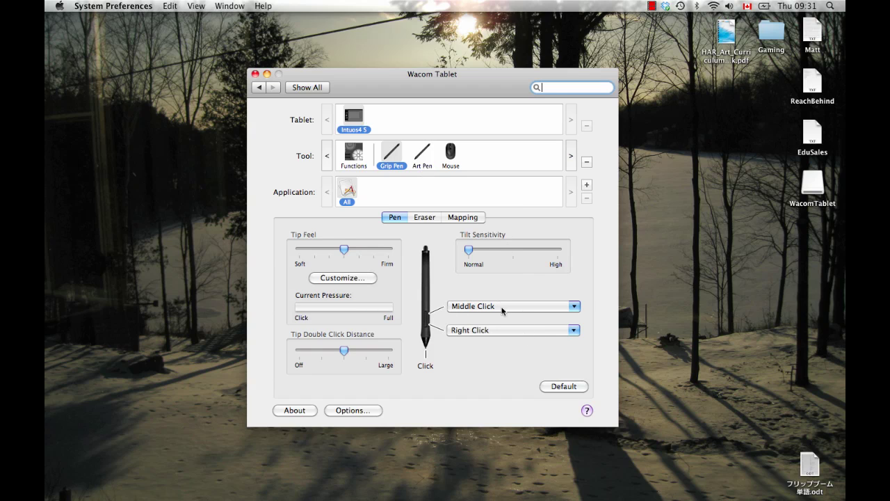
pyautogui.click(480, 306)
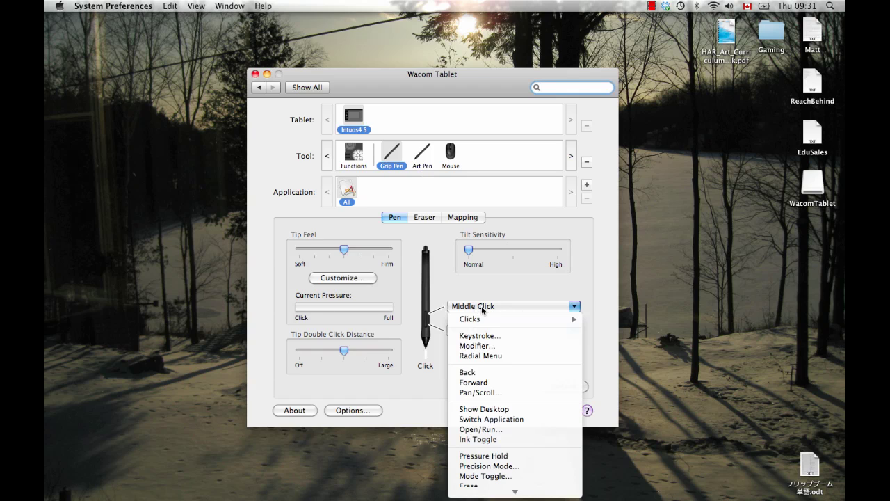
pyautogui.click(390, 283)
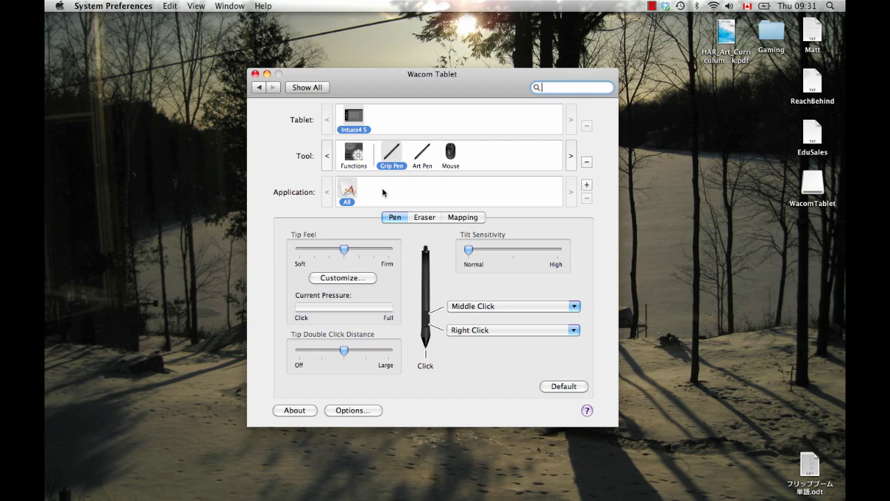
# Display the Functions ExpressKeys: Opt, Shift, Dropper, Pan, Undo and Redo Harmony
pyautogui.click(353, 158)
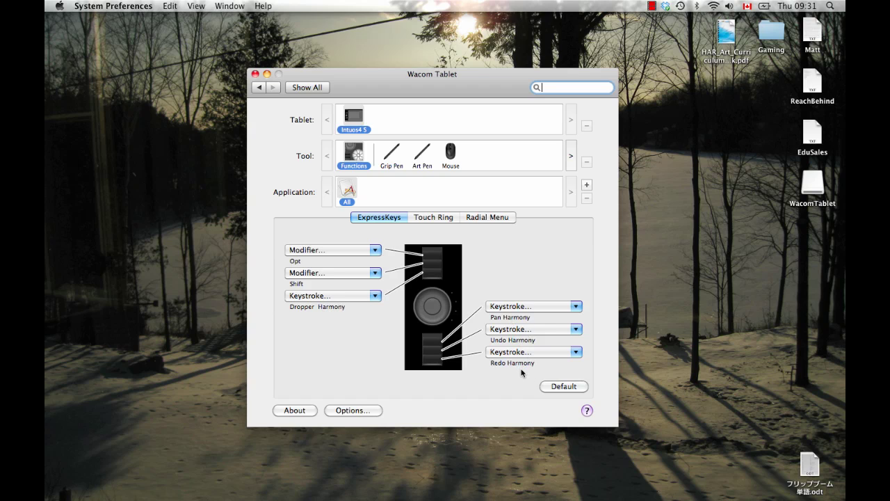
# Review the Touch Ring's Zoom Harmony and Rotate Canvas Harmony functions, then close System Preferences
pyautogui.click(440, 218)
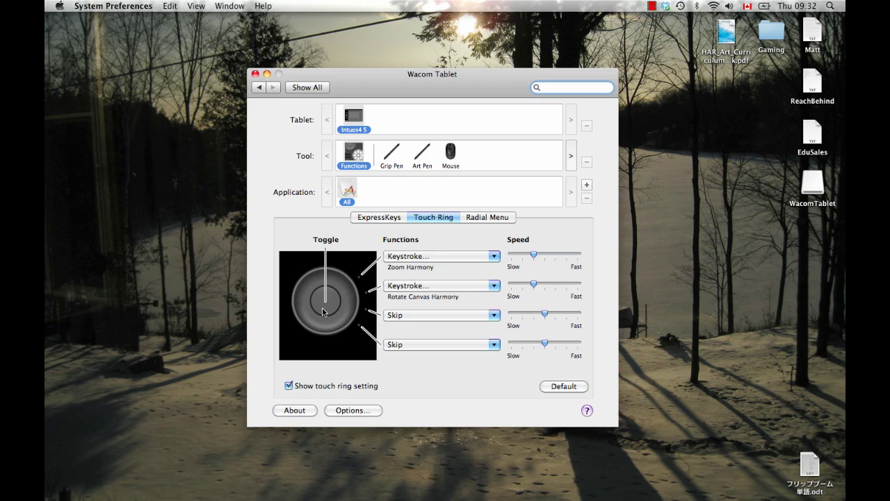
pyautogui.click(255, 74)
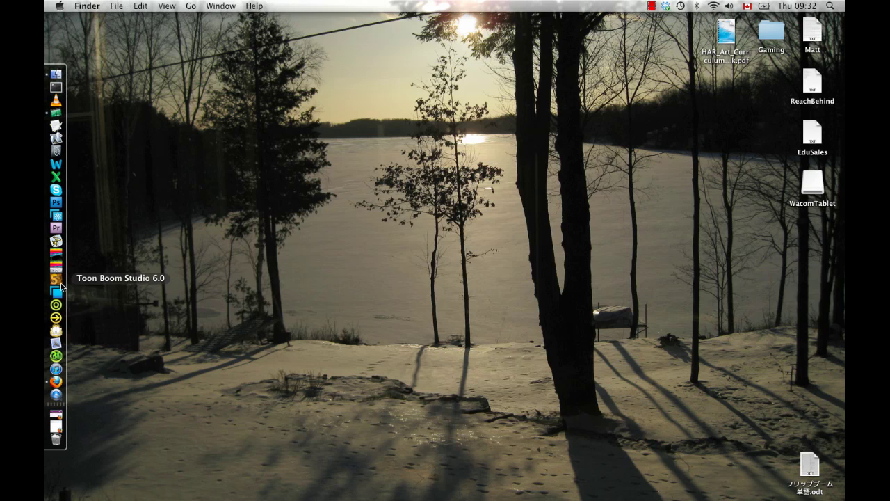
# Launch Harmony Stage in Work Offline mode with the LillyAvatar scene
pyautogui.click(61, 292)
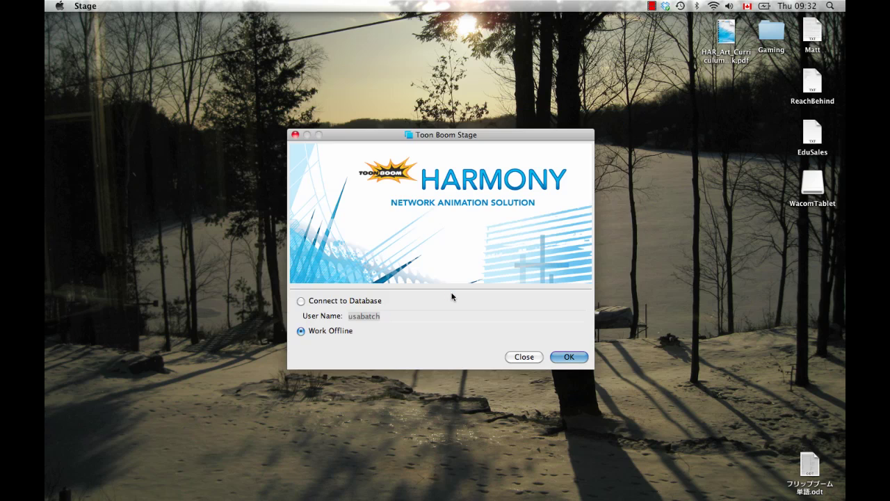
pyautogui.click(569, 356)
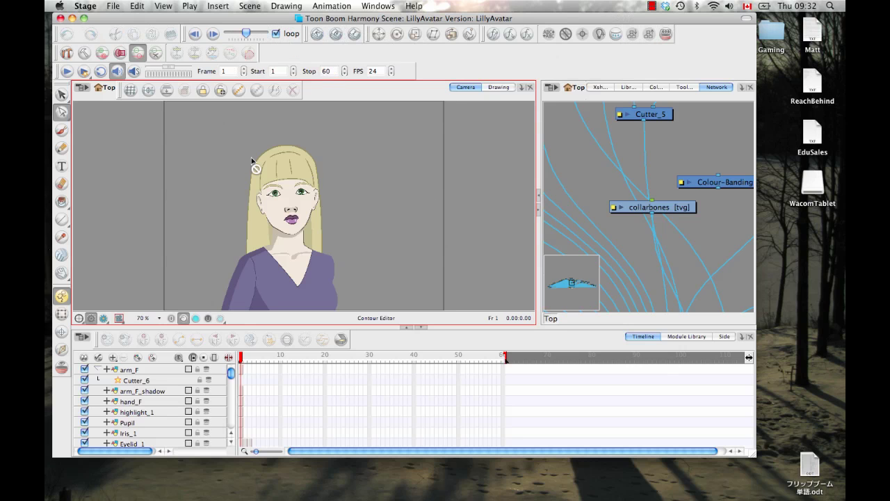
# Maximize Harmony and draw a black wavy brush stroke on arm_F frame 2
pyautogui.click(83, 18)
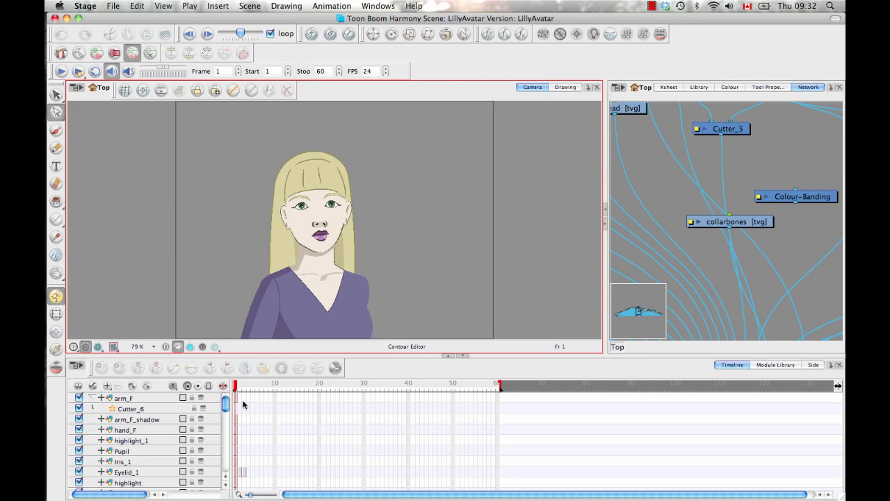
pyautogui.click(239, 398)
pyautogui.hotkey('alt', 'b')
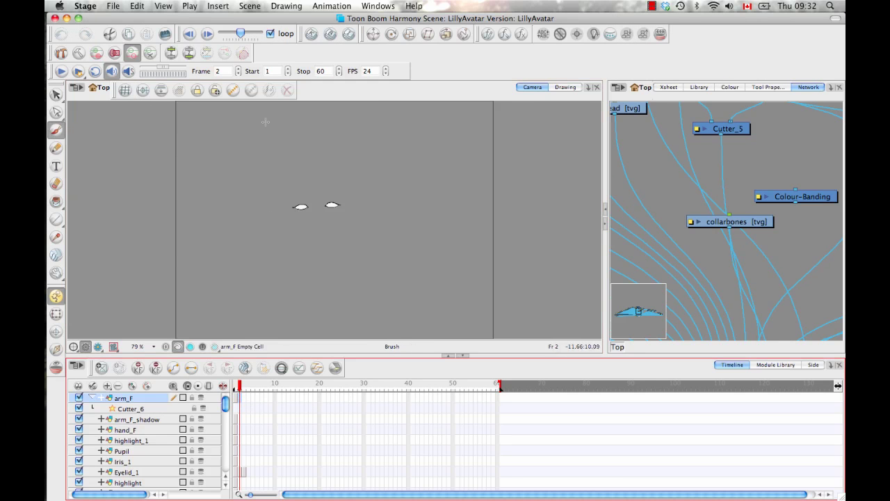
pyautogui.moveTo(217, 138)
pyautogui.mouseDown()
pyautogui.moveTo(294, 154)
pyautogui.moveTo(400, 137)
pyautogui.mouseUp()
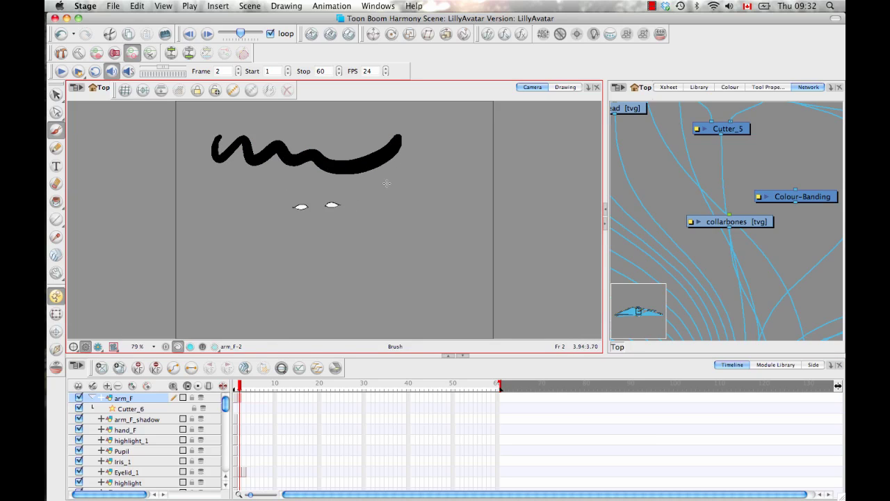
# Zoom and rotate the canvas with the touch ring, then make the camera view taller
pyautogui.scroll(-3, 345, 159)
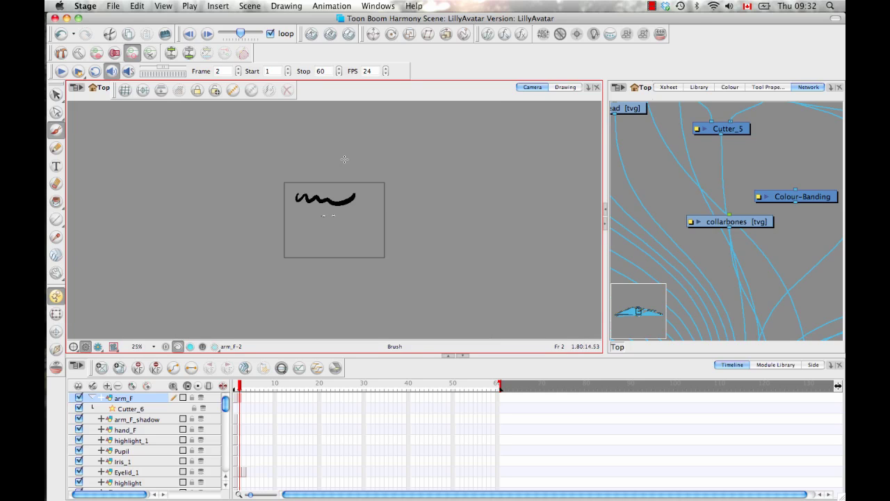
pyautogui.scroll(5, 345, 159)
pyautogui.scroll(-4, 345, 159)
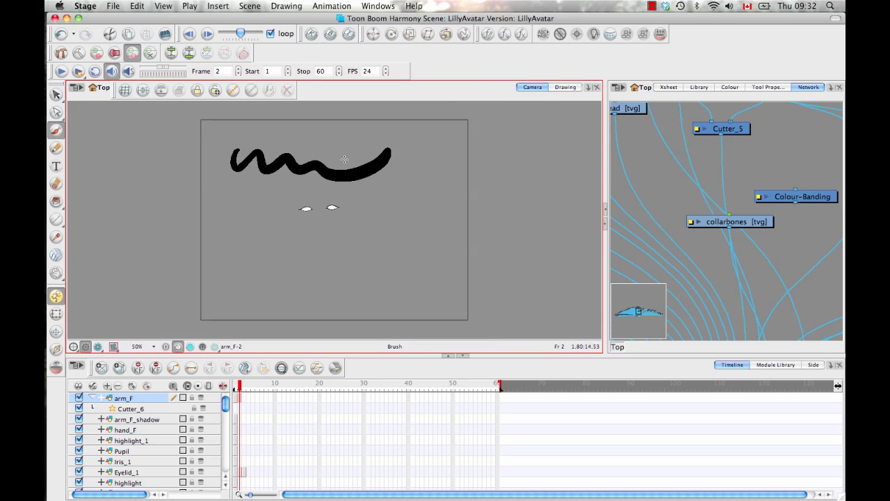
pyautogui.scroll(2, 344, 160)
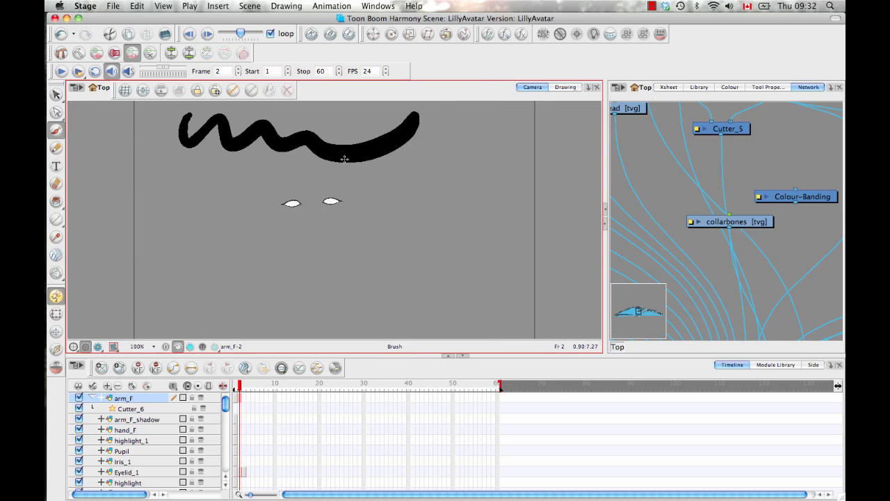
pyautogui.scroll(-3, 344, 159)
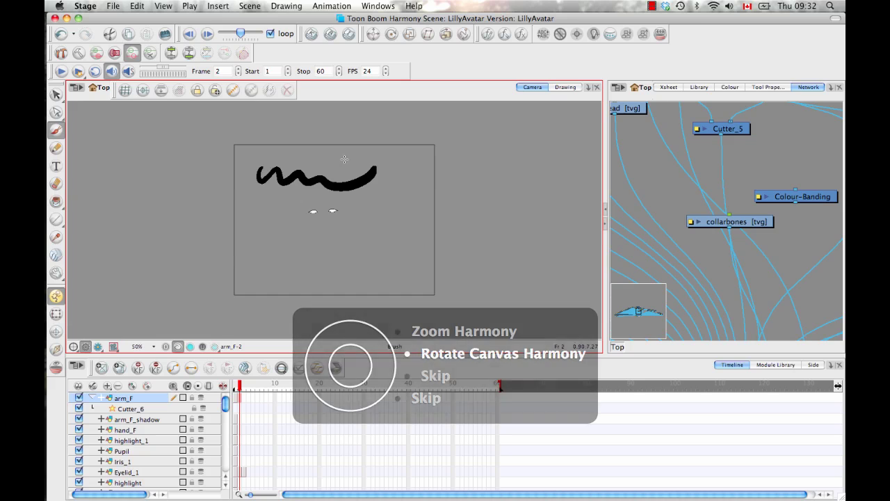
pyautogui.hscroll(-3, 344, 160)
pyautogui.hscroll(5, 344, 160)
pyautogui.hscroll(-5, 345, 159)
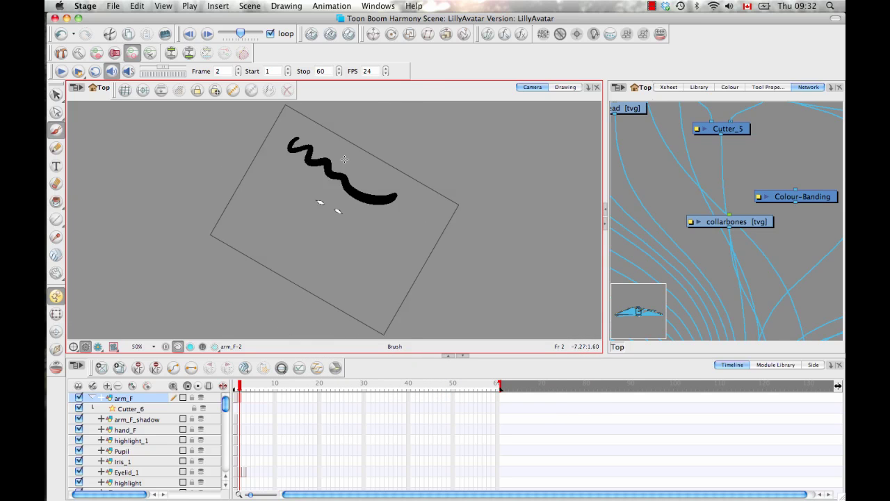
pyautogui.hscroll(2, 344, 159)
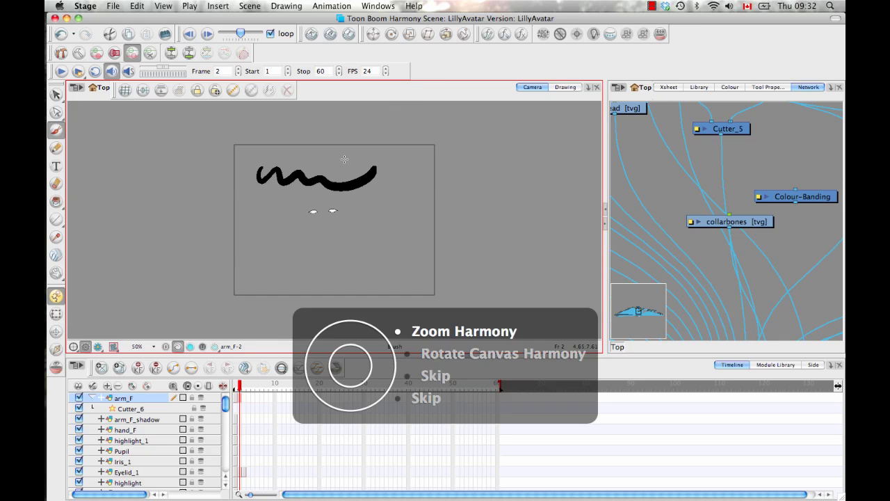
pyautogui.scroll(-3, 345, 159)
pyautogui.scroll(5, 344, 159)
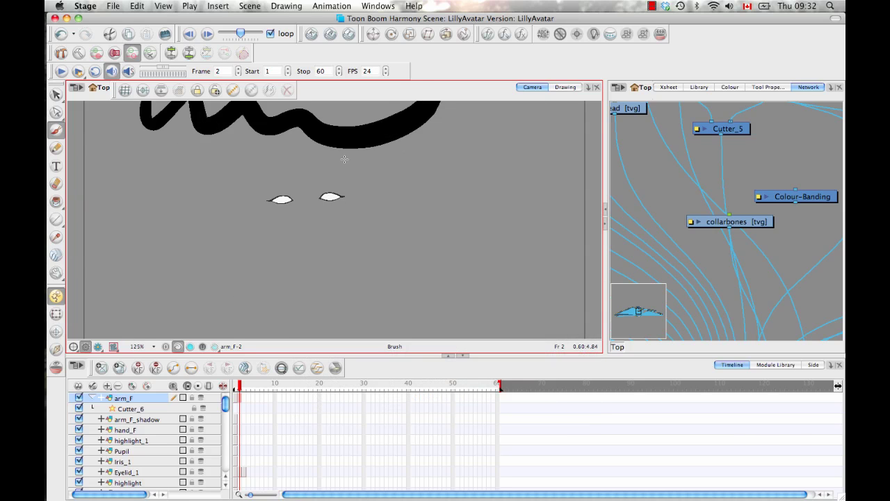
pyautogui.scroll(-4, 344, 159)
pyautogui.scroll(4, 344, 159)
pyautogui.scroll(-2, 344, 159)
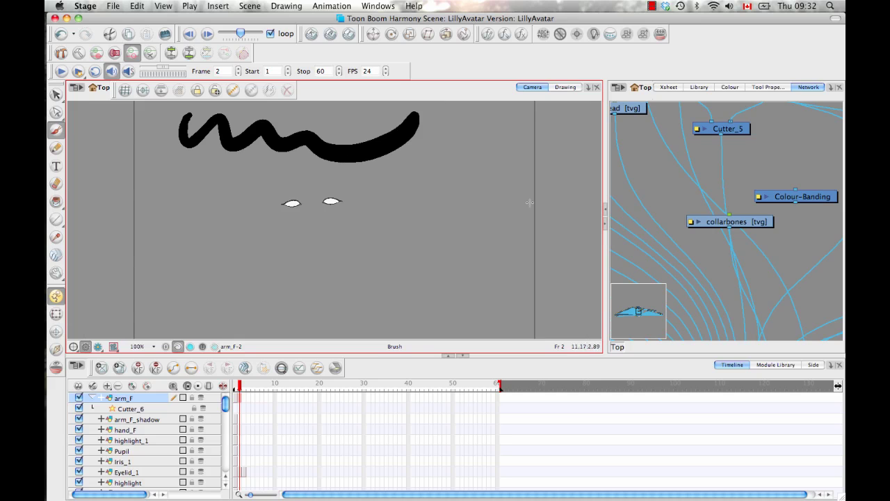
pyautogui.moveTo(501, 355); pyautogui.dragTo(499, 417)
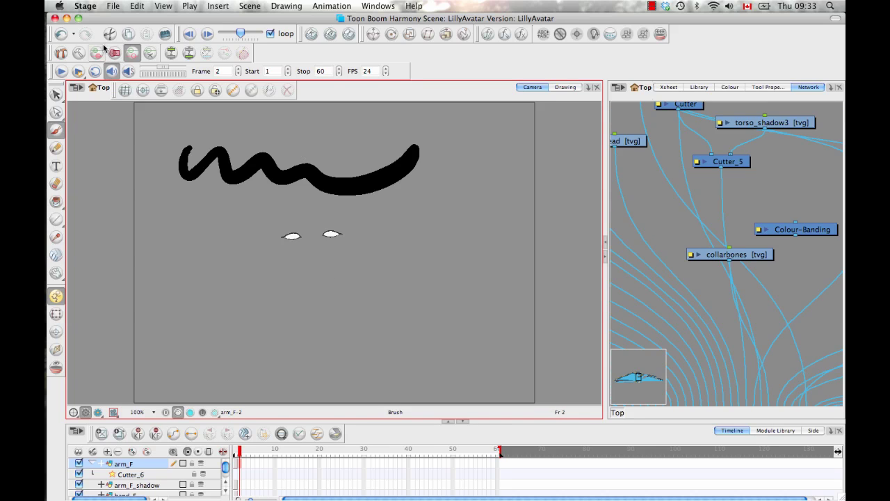
pyautogui.click(60, 7)
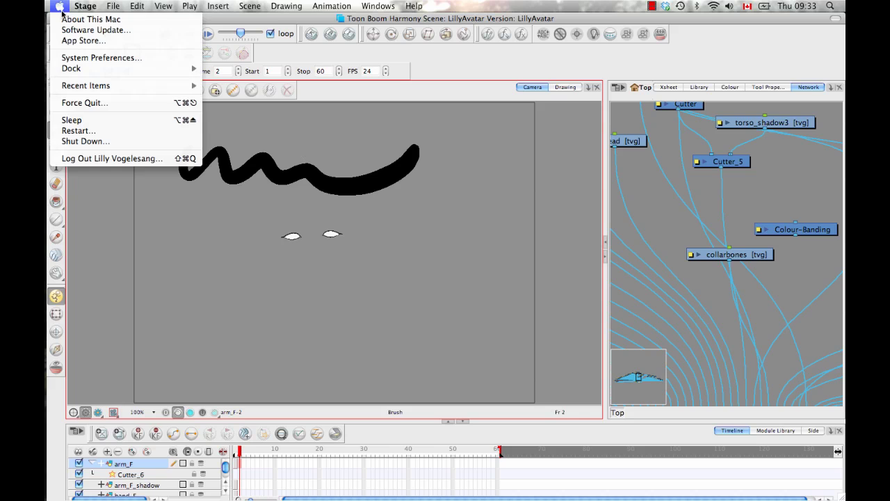
pyautogui.click(90, 61)
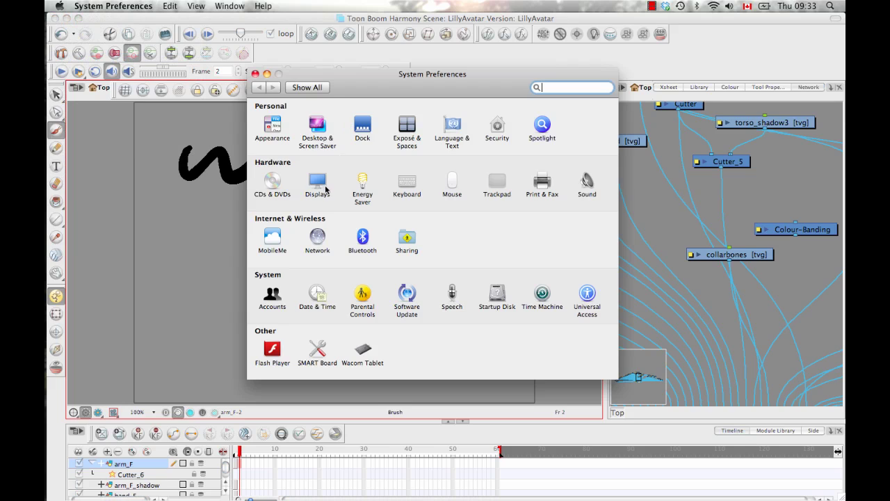
pyautogui.click(324, 188)
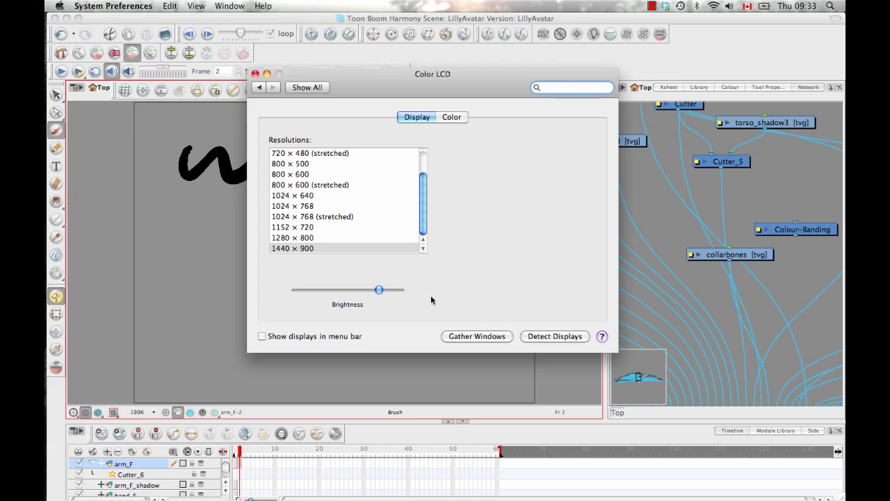
pyautogui.click(256, 73)
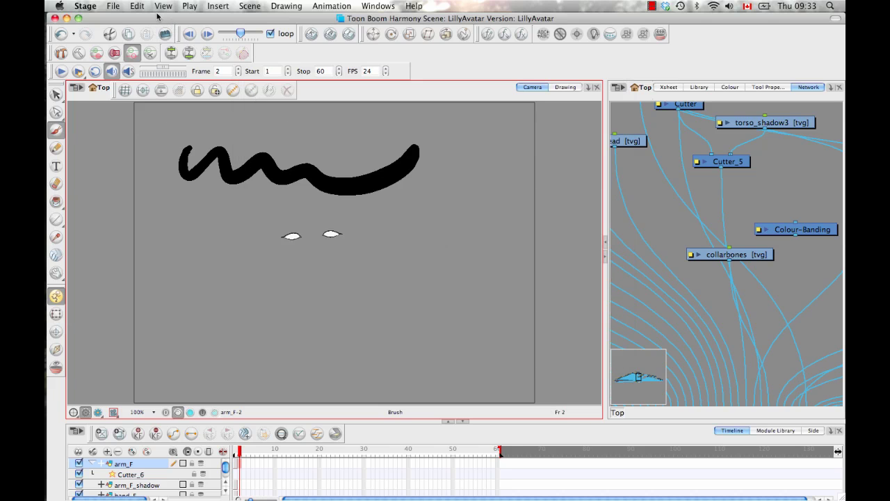